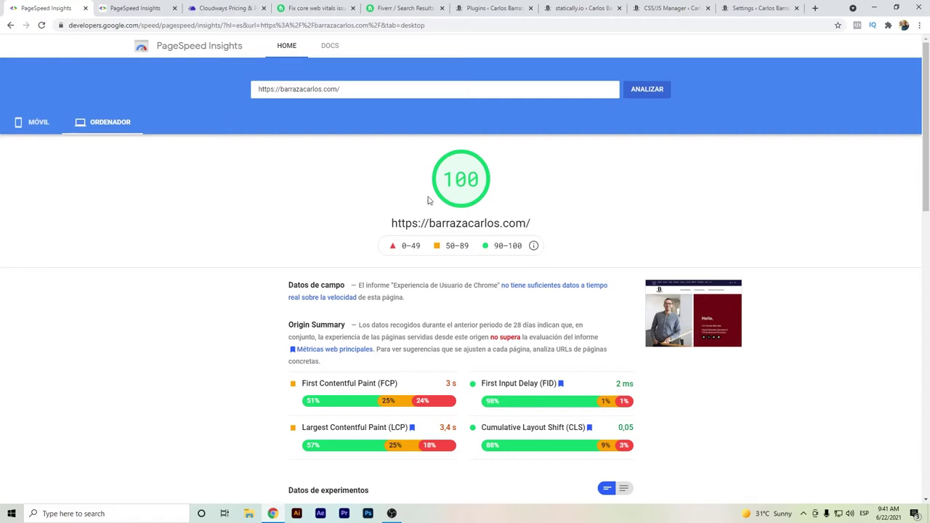
# Rerun the PageSpeed analysis of the website's homepage and compare its mobile and desktop scores.
pyautogui.click(52, 130)
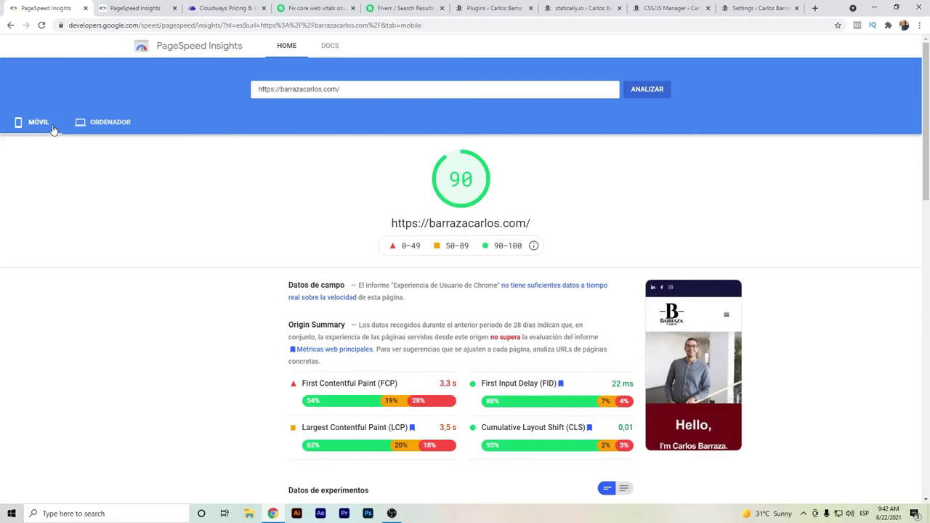
pyautogui.click(647, 95)
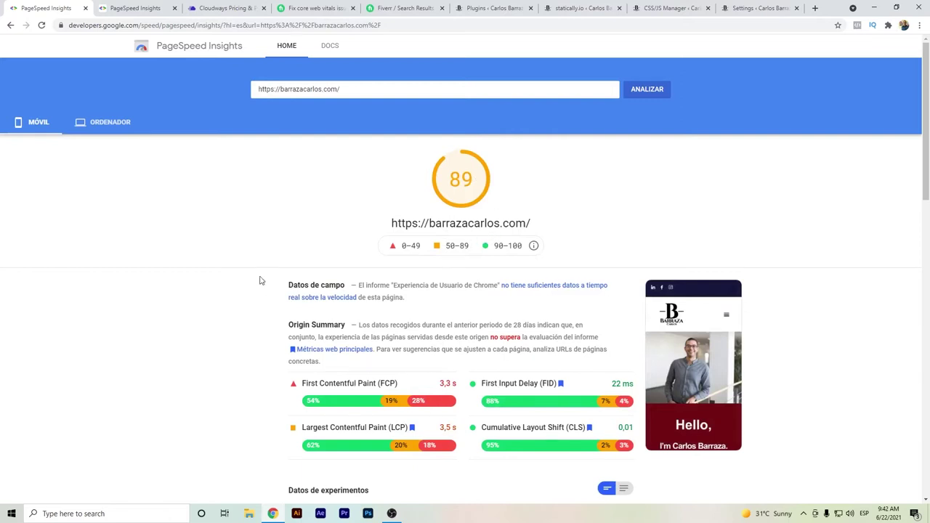
pyautogui.click(98, 134)
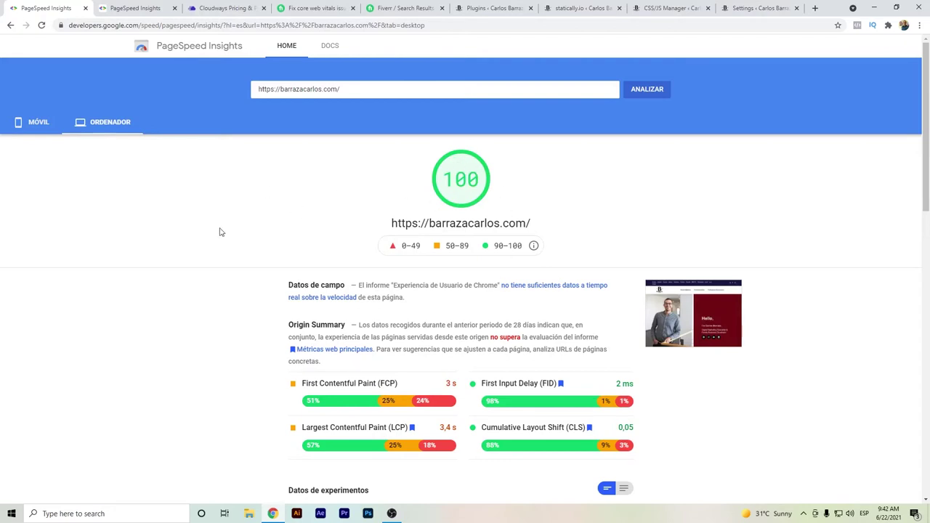
# Rerun the PageSpeed analysis of the entrepreneurial-process-stages article and compare its mobile and desktop scores.
pyautogui.click(138, 8)
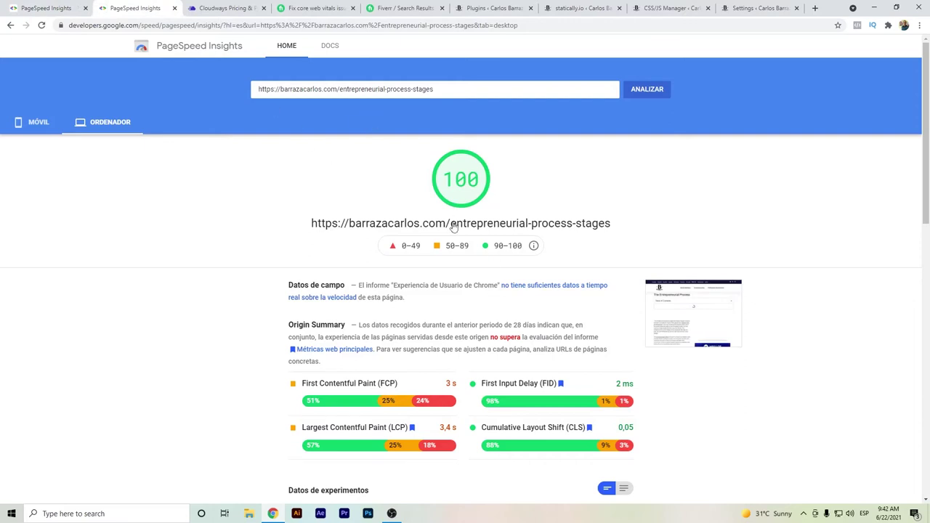
pyautogui.click(53, 135)
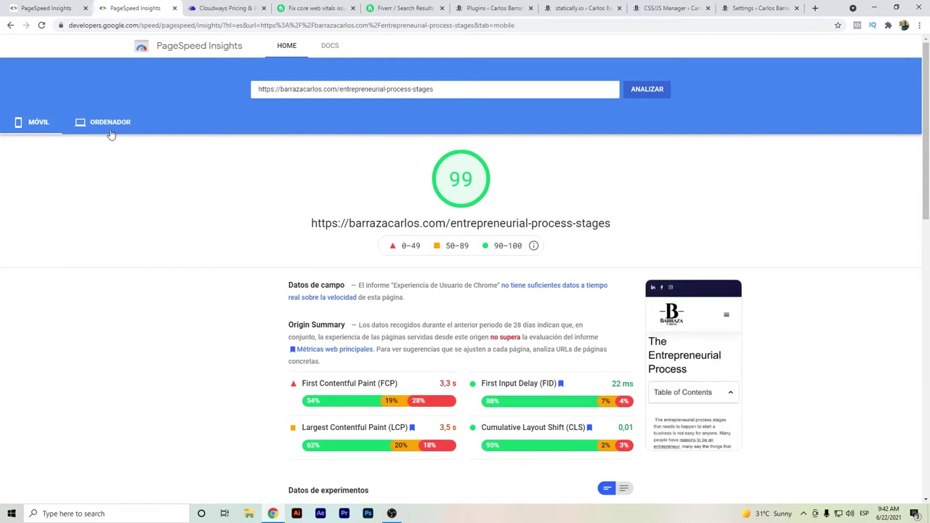
pyautogui.click(636, 91)
pyautogui.click(109, 125)
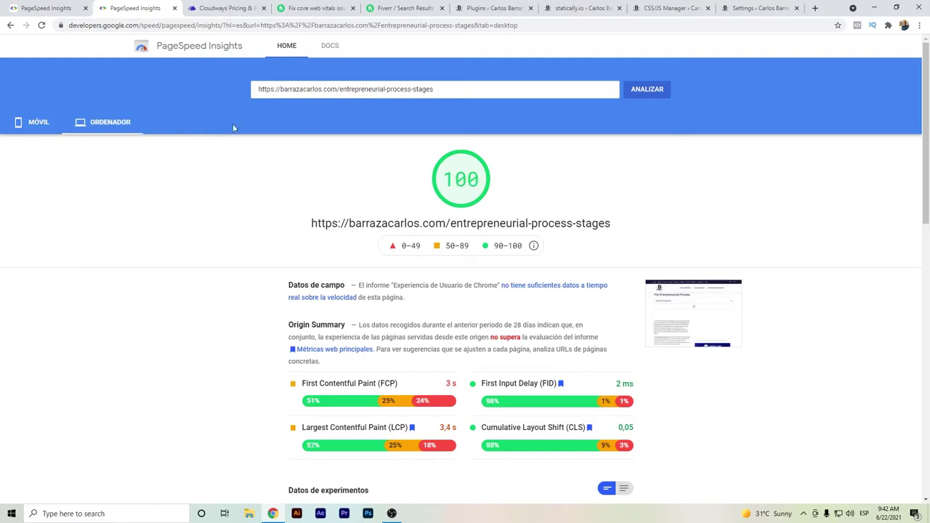
# Compare Cloudways' monthly hosting plans for Vultr High Frequency, DigitalOcean, Linode, AWS and Google Cloud.
pyautogui.click(233, 5)
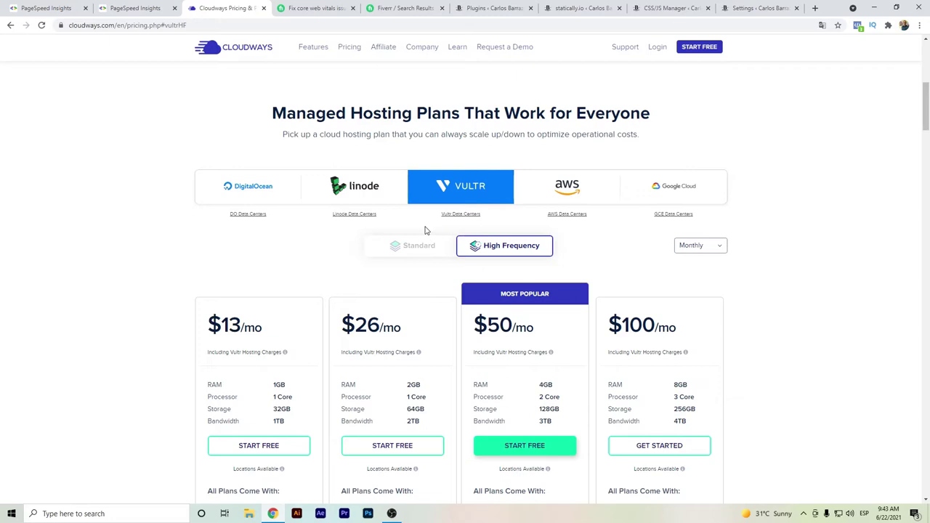
pyautogui.scroll(-2, 192, 275)
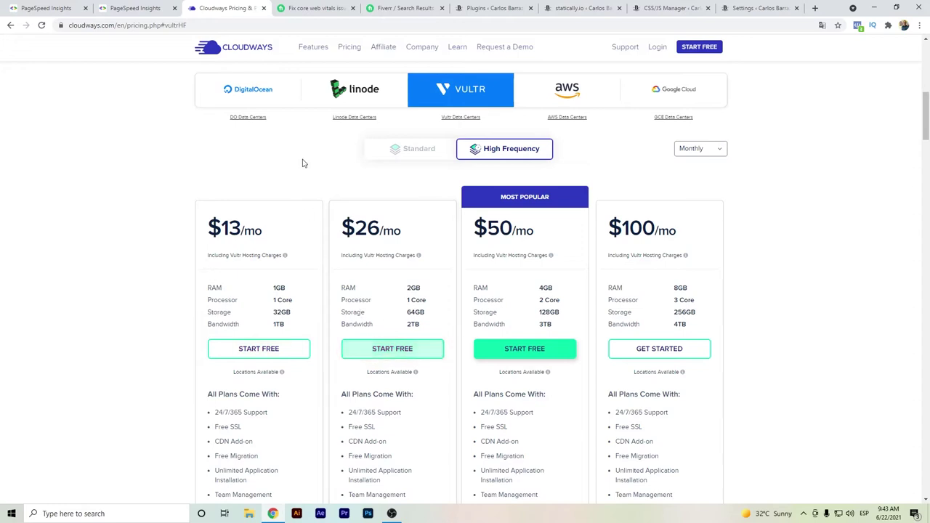
pyautogui.click(285, 102)
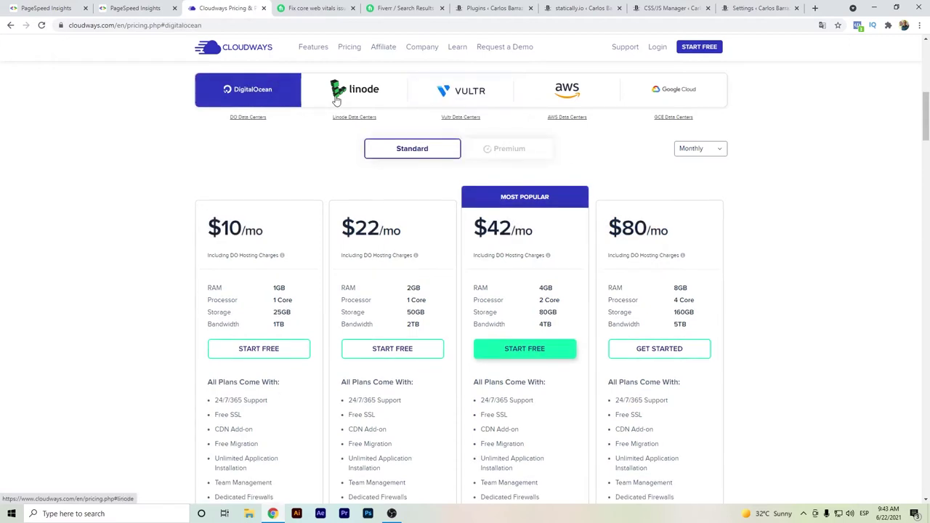
pyautogui.click(336, 101)
pyautogui.click(560, 97)
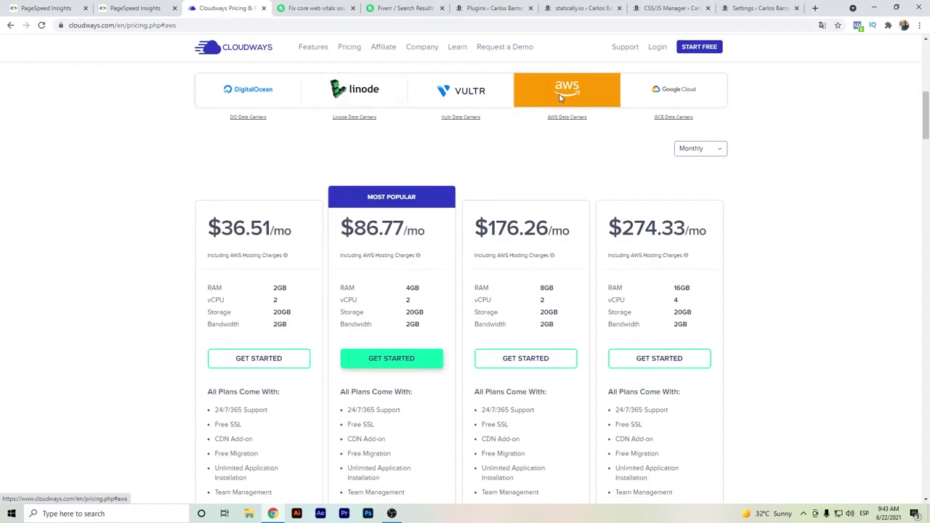
pyautogui.click(700, 97)
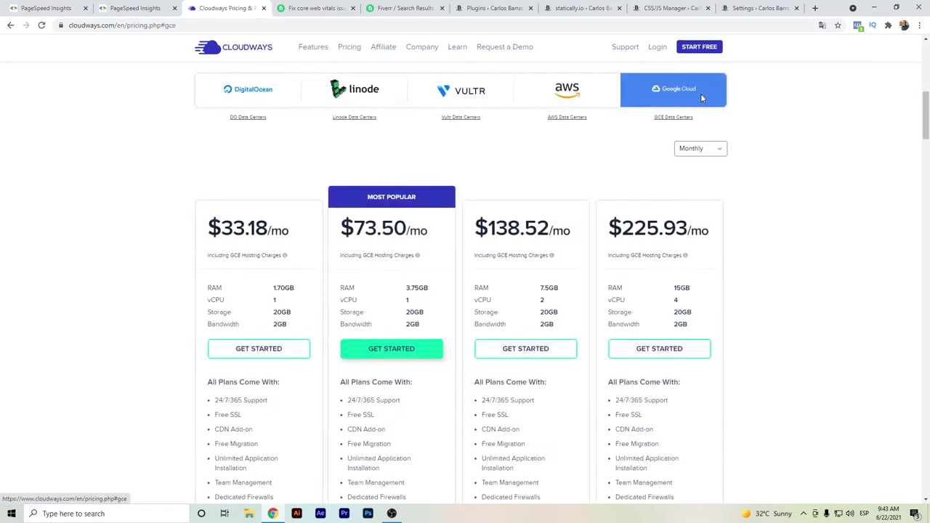
# Review the Basic and Premium packages of the Fiverr core web vitals gig and the "core web vitals" search results.
pyautogui.click(300, 8)
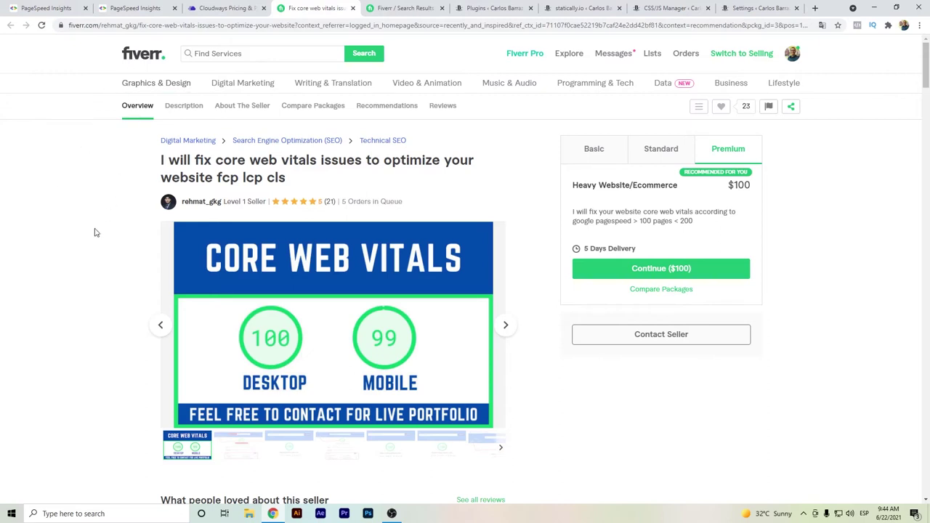
pyautogui.moveTo(255, 201)
pyautogui.click(604, 150)
pyautogui.click(719, 150)
pyautogui.click(427, 6)
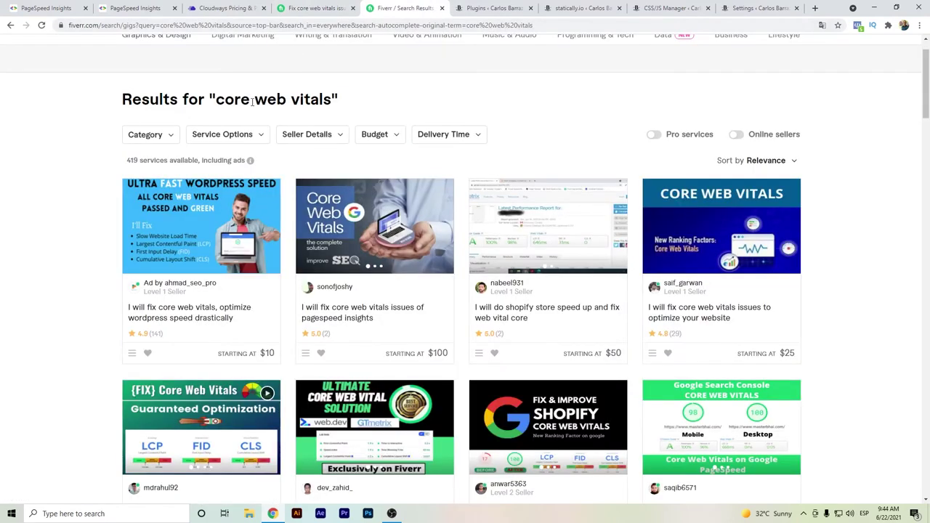
pyautogui.scroll(1, 309, 102)
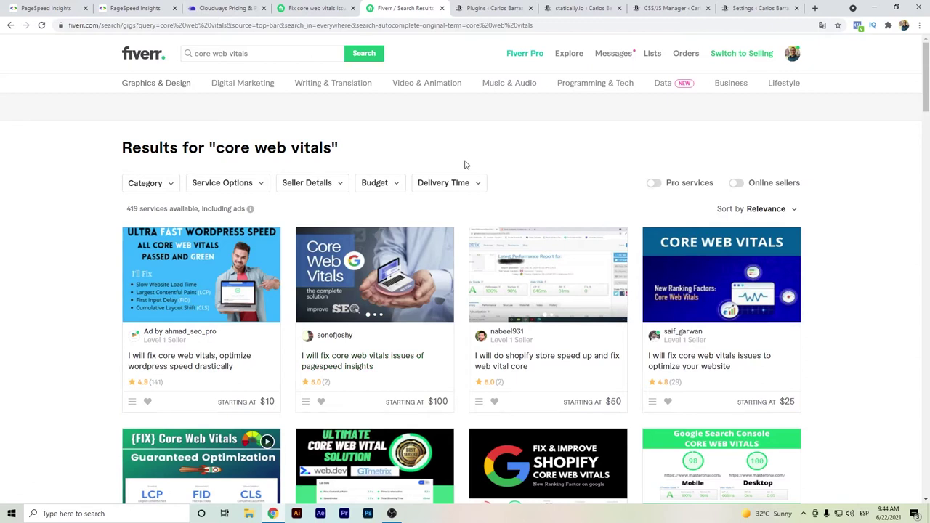
# Examine the site's installed WordPress plugins from Accelerated Mobile Pages through WPML Translation Management.
pyautogui.click(494, 8)
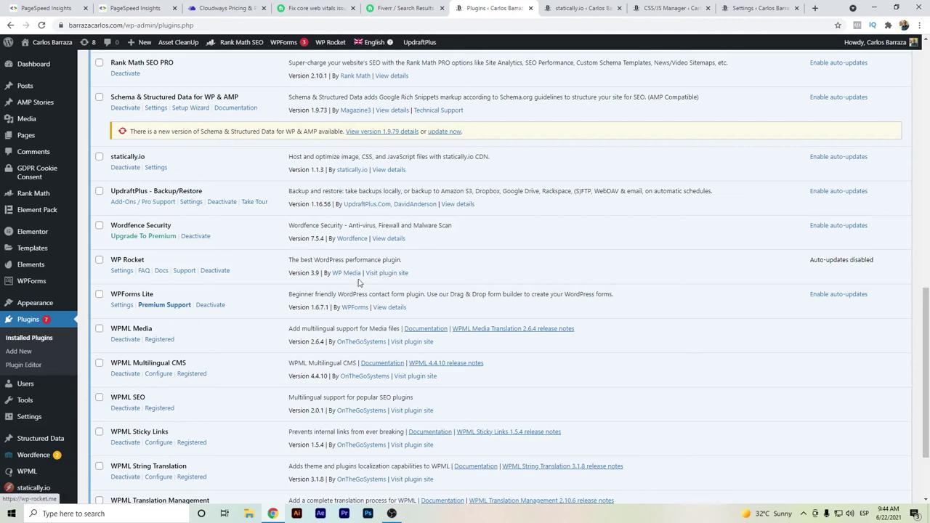
pyautogui.scroll(3, 313, 272)
pyautogui.scroll(4, 312, 272)
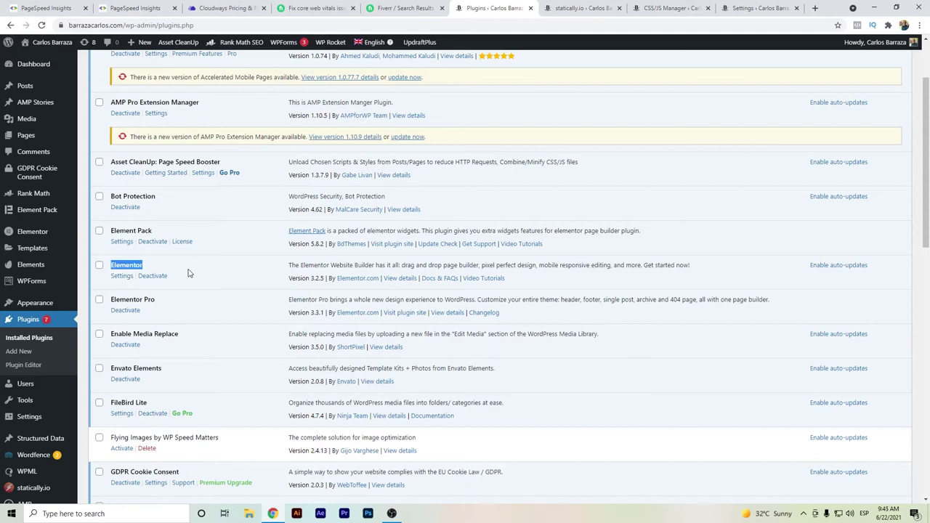
pyautogui.scroll(2, 190, 272)
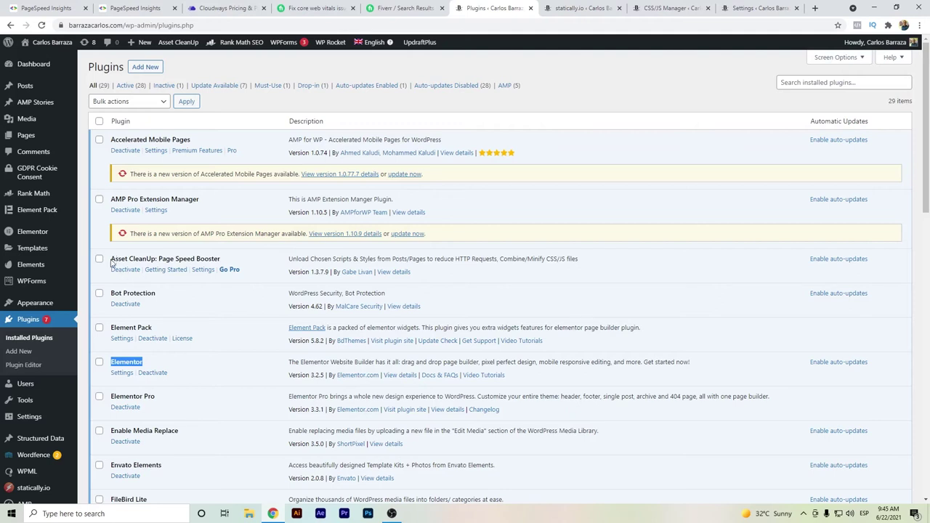
pyautogui.scroll(-2, 165, 261)
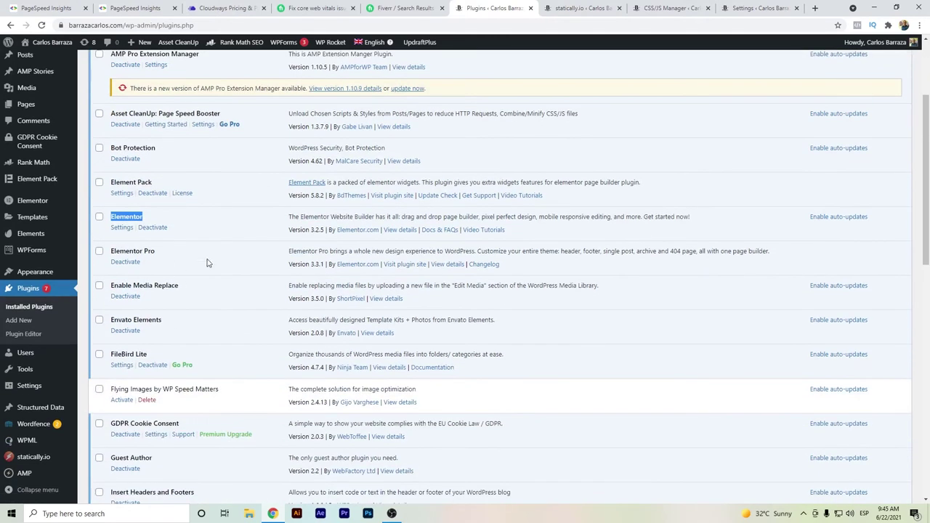
pyautogui.scroll(-1, 187, 269)
pyautogui.scroll(-1, 187, 272)
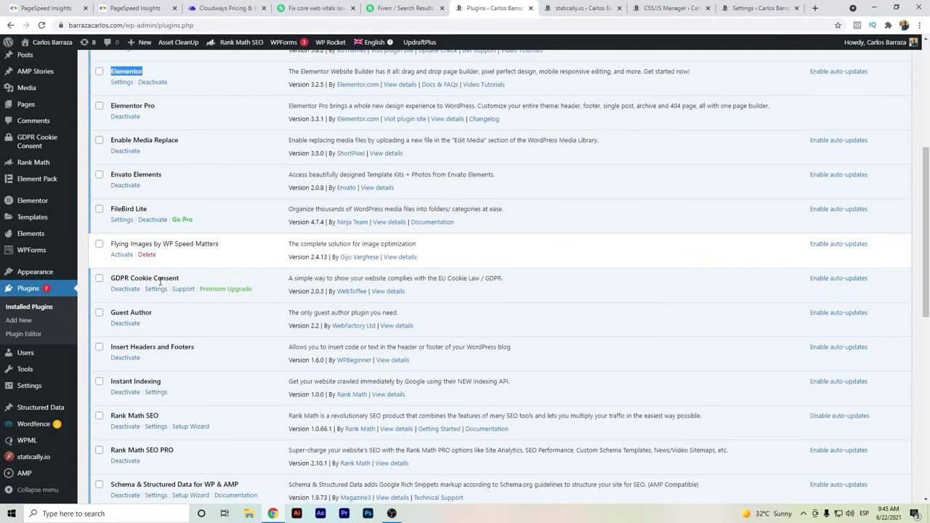
pyautogui.scroll(-2, 156, 279)
pyautogui.scroll(-1, 156, 281)
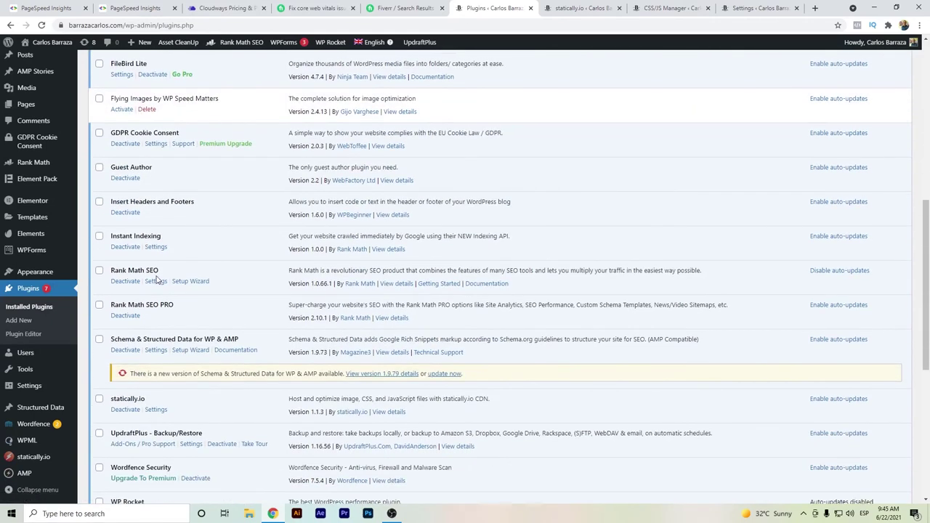
pyautogui.scroll(-2, 158, 276)
pyautogui.scroll(-2, 145, 206)
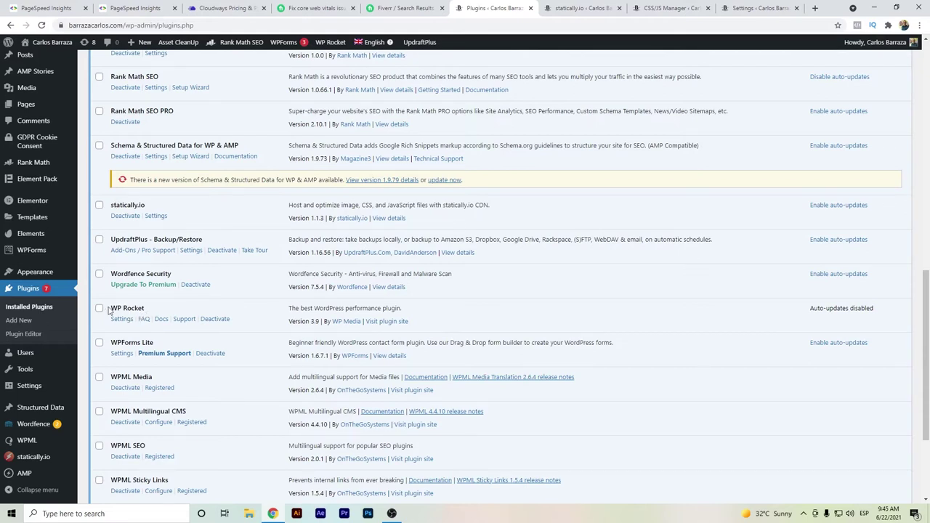
pyautogui.scroll(-2, 131, 307)
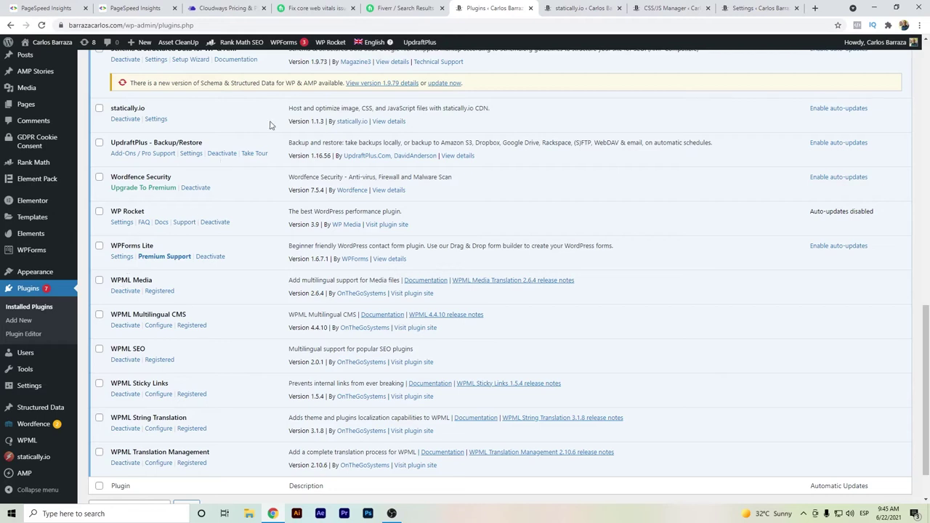
# Review the Speed and General settings of the statically.io plugin.
pyautogui.click(552, 7)
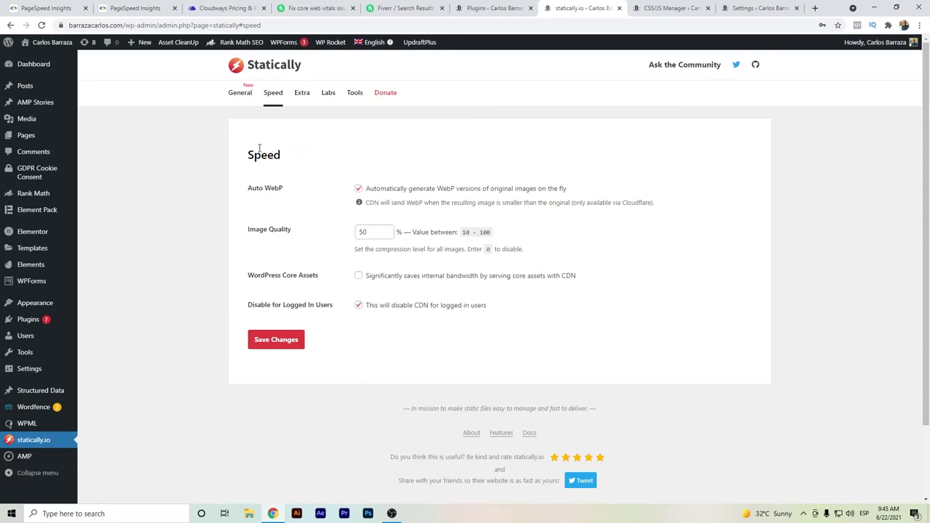
pyautogui.click(248, 106)
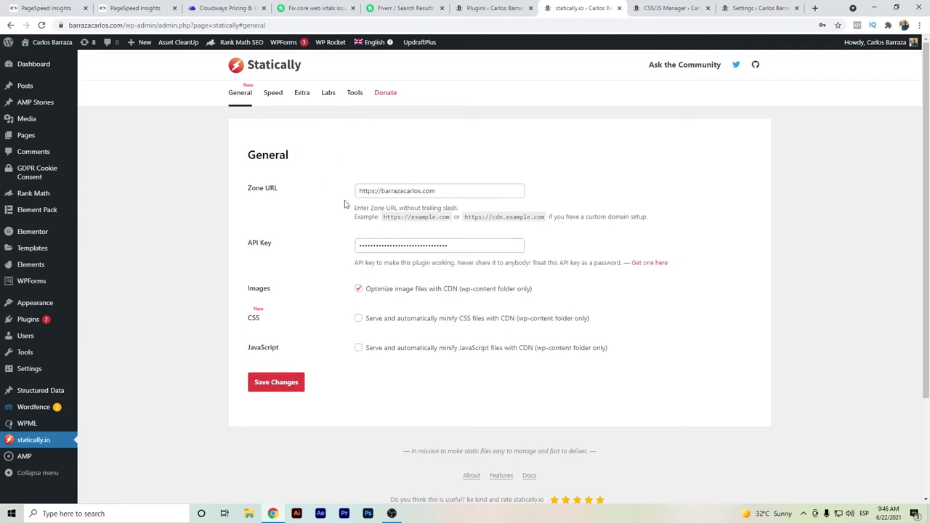
# Look over the homepage's plugin stylesheets and scripts in Asset CleanUp's CSS & JS Manager.
pyautogui.click(664, 7)
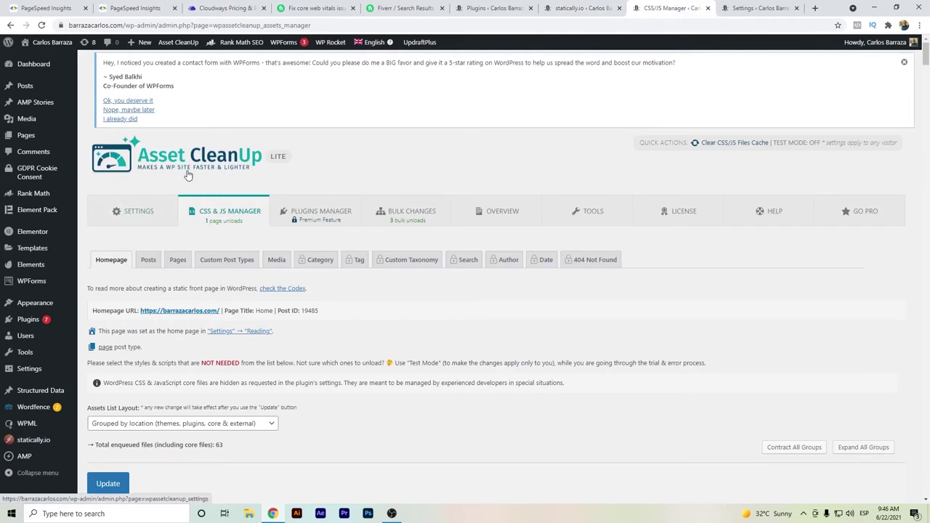
pyautogui.scroll(-1, 145, 312)
pyautogui.scroll(-4, 153, 313)
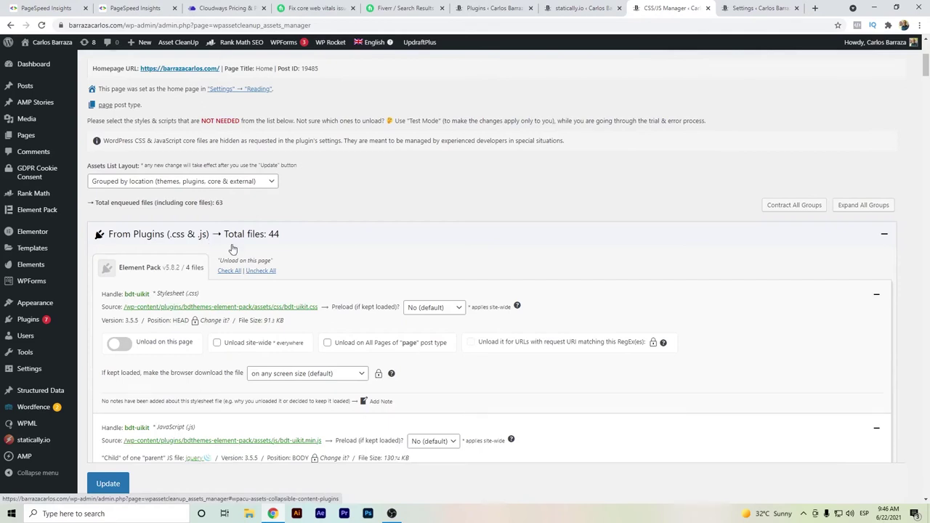
pyautogui.scroll(4, 207, 244)
# Inspect Asset CleanUp's Optimize CSS settings for minifying, combining and inlining CSS files.
pyautogui.click(145, 213)
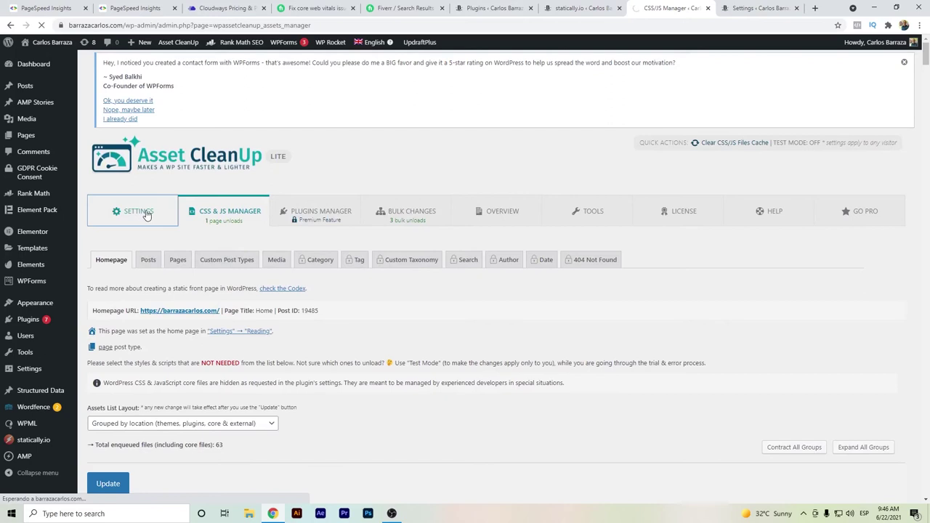
pyautogui.scroll(-1, 401, 259)
pyautogui.scroll(-2, 401, 259)
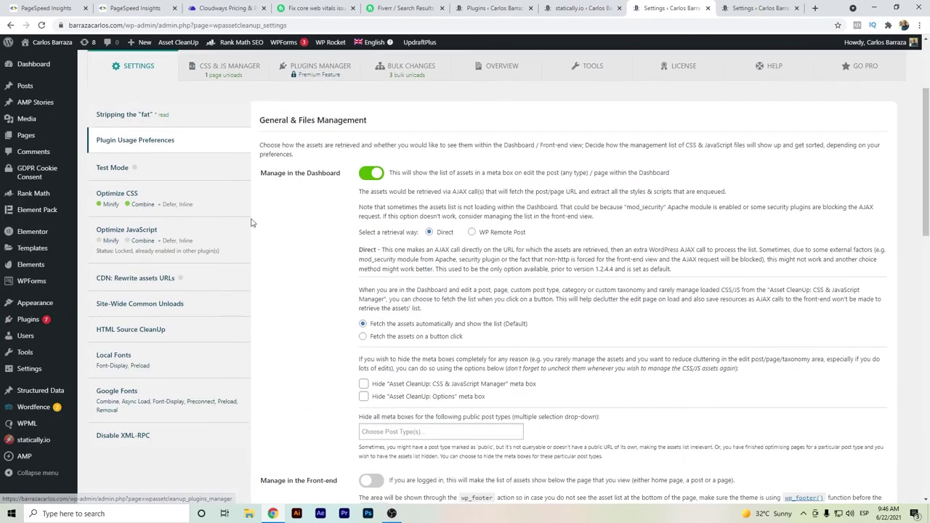
pyautogui.click(167, 202)
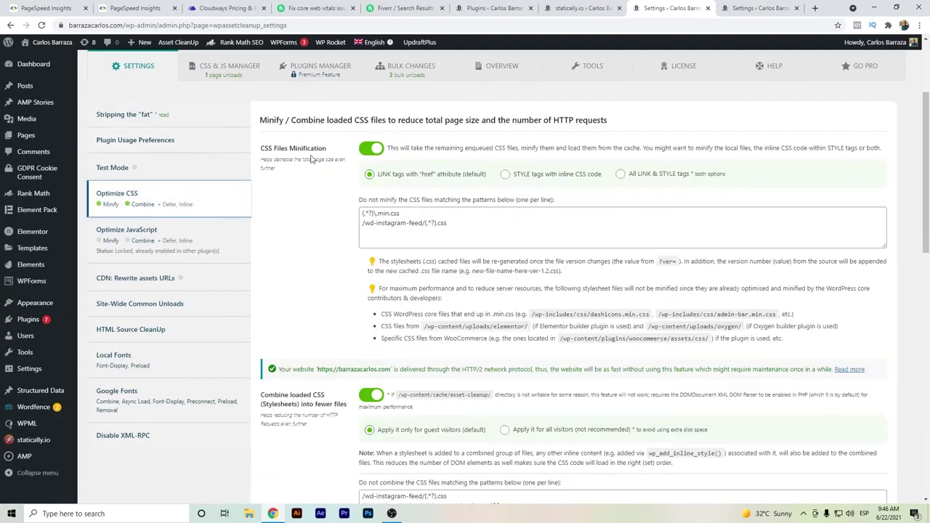
pyautogui.scroll(-2, 337, 318)
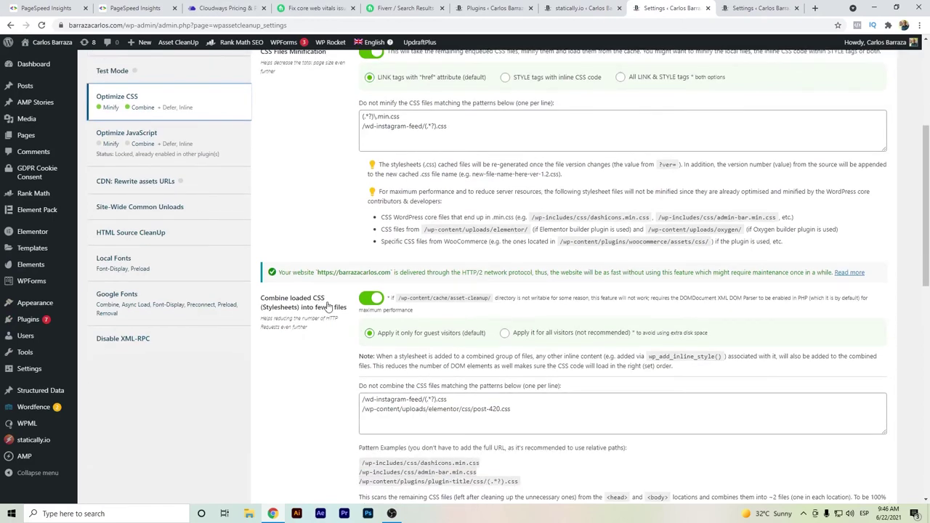
pyautogui.scroll(-5, 326, 305)
pyautogui.scroll(-3, 331, 240)
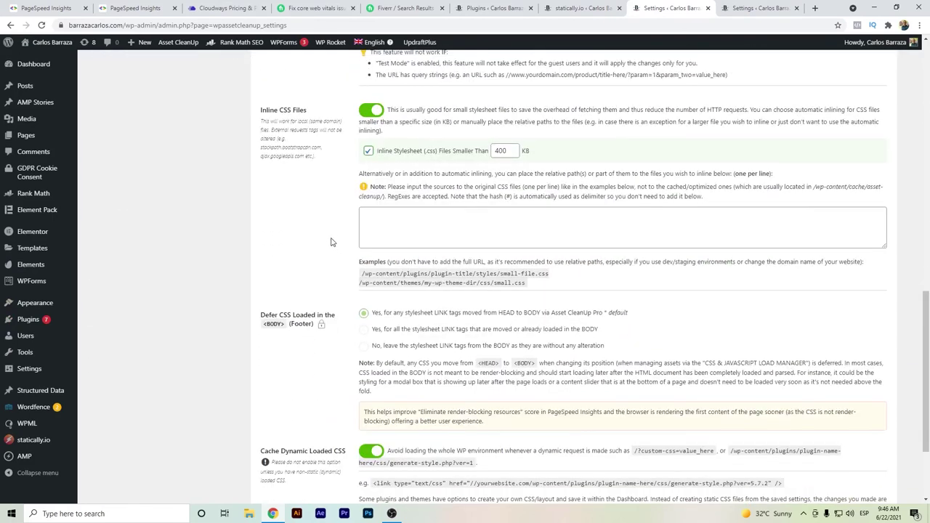
pyautogui.scroll(4, 334, 247)
pyautogui.scroll(10, 338, 252)
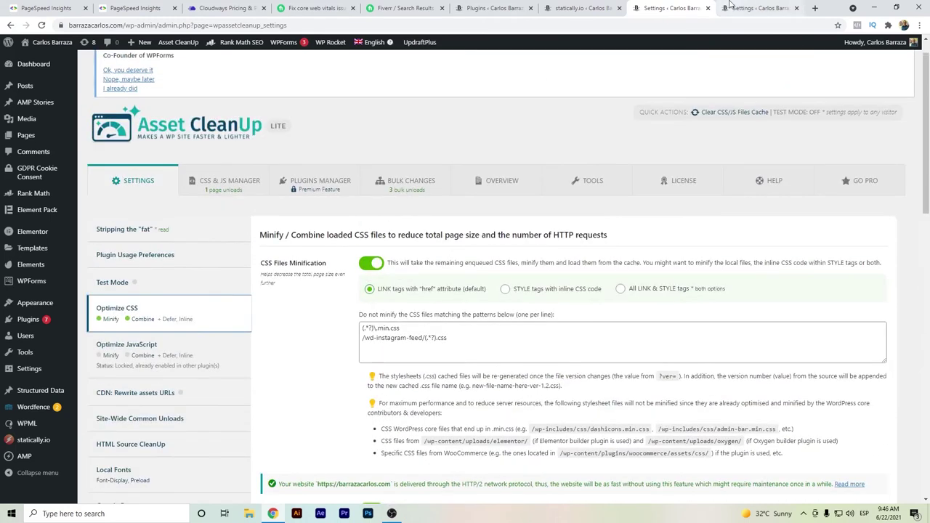
# Open the WP Rocket settings dashboard in the WordPress admin.
pyautogui.moveTo(11, 411)
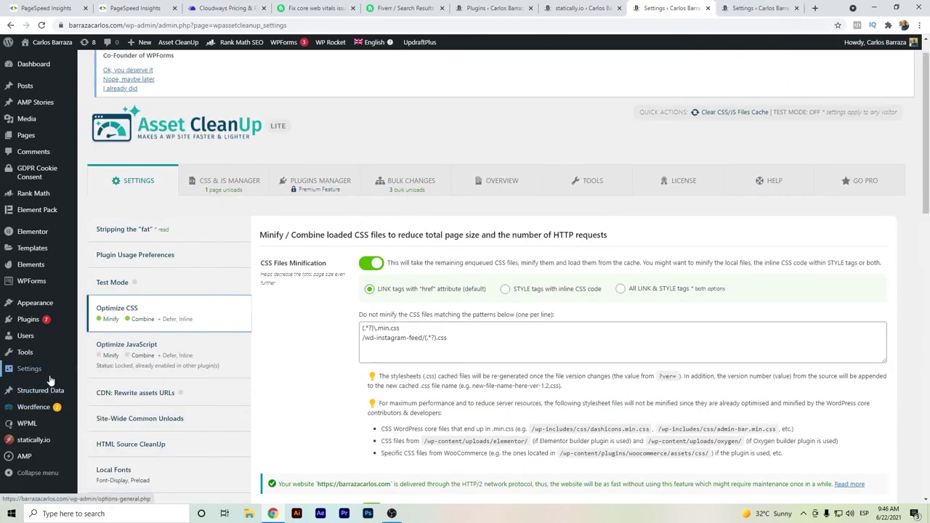
pyautogui.moveTo(54, 363)
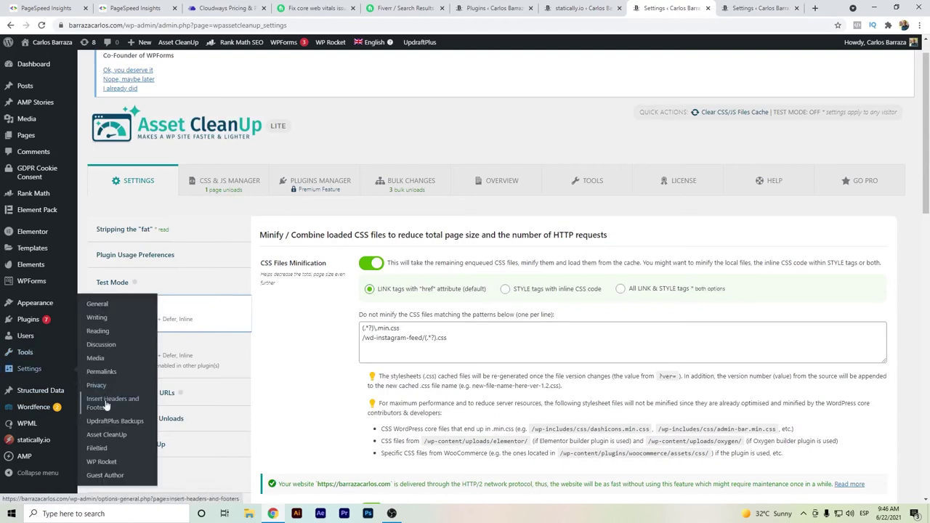
pyautogui.click(111, 462)
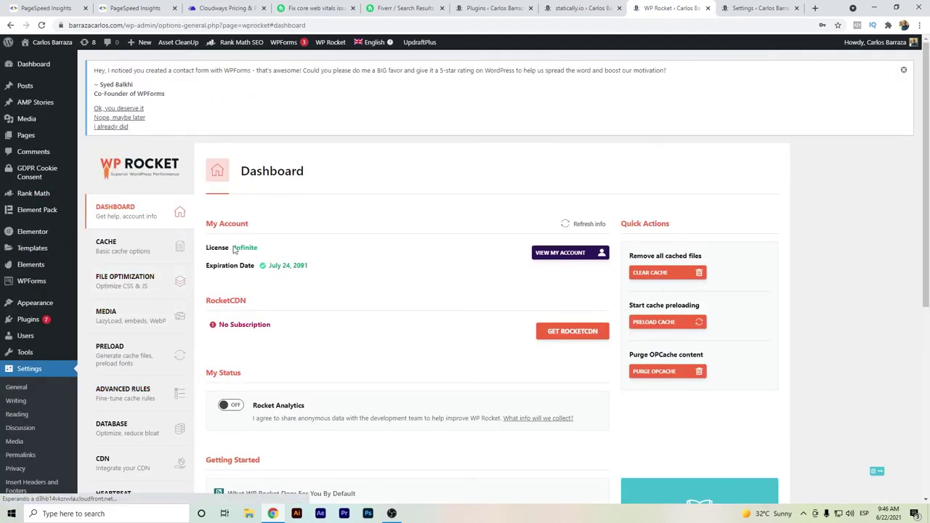
# Review WP Rocket's mobile, user and lifespan cache options and its File Optimization settings for CSS and JavaScript.
pyautogui.click(111, 247)
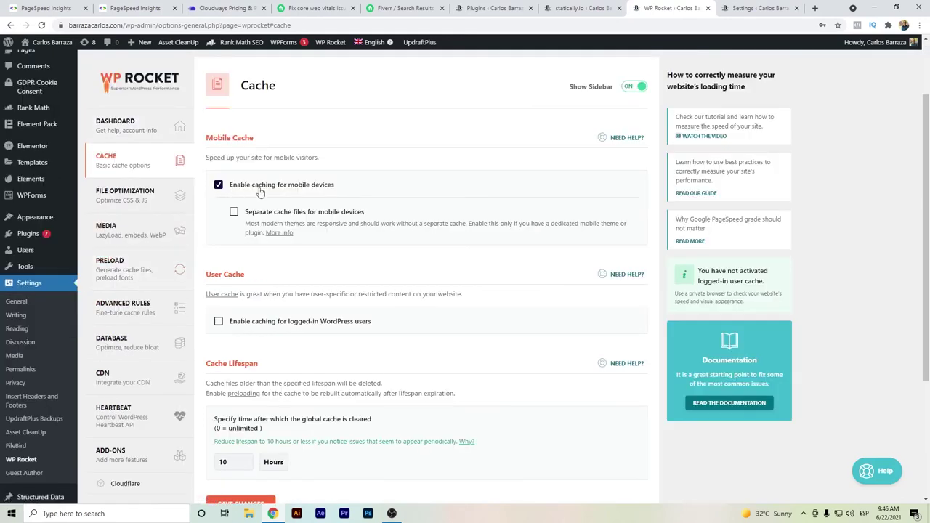
pyautogui.scroll(-1, 269, 200)
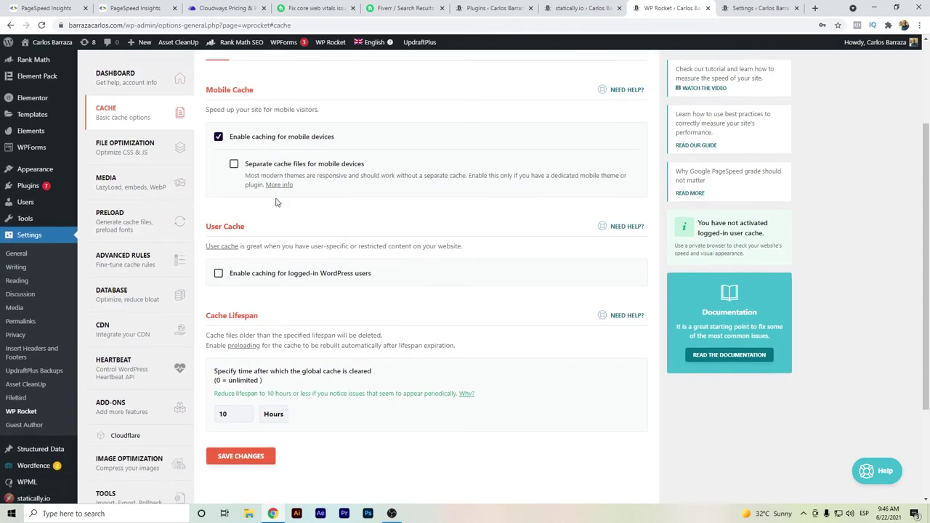
pyautogui.click(149, 146)
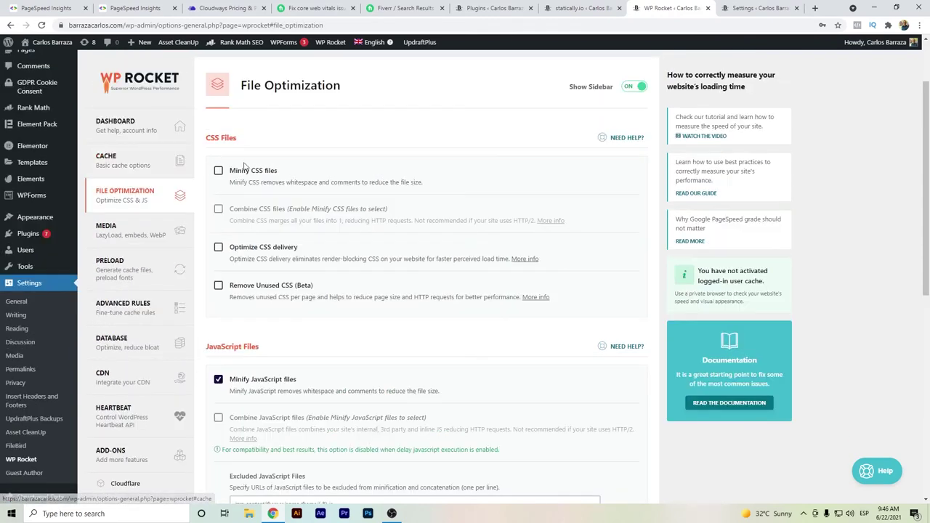
pyautogui.scroll(-1, 284, 265)
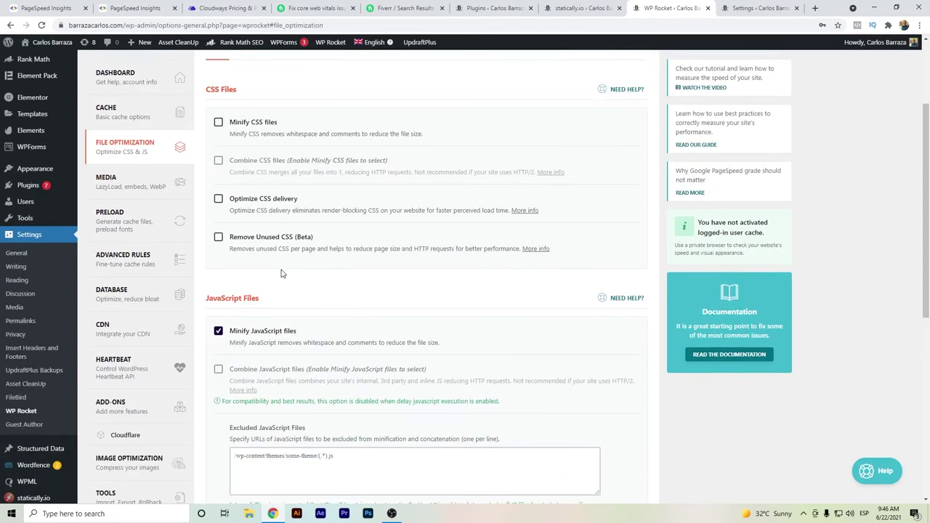
pyautogui.scroll(-2, 281, 273)
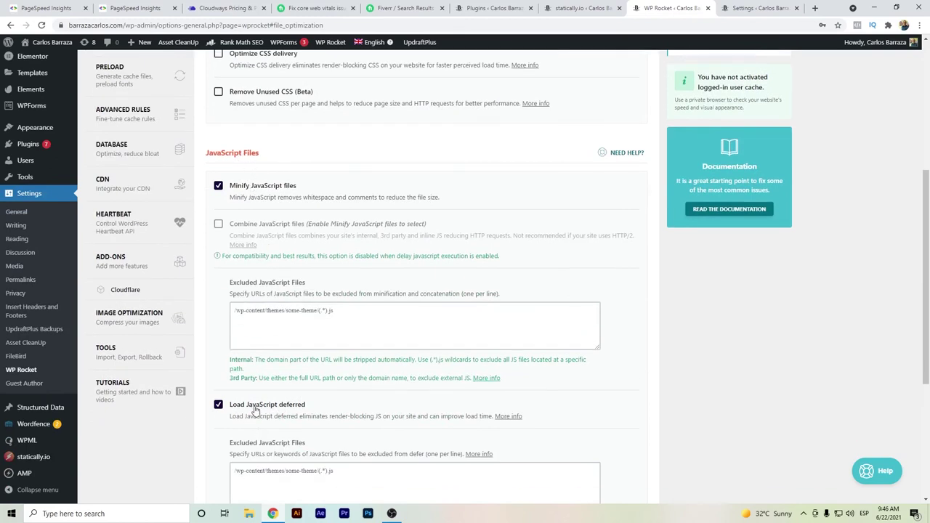
pyautogui.scroll(-2, 256, 408)
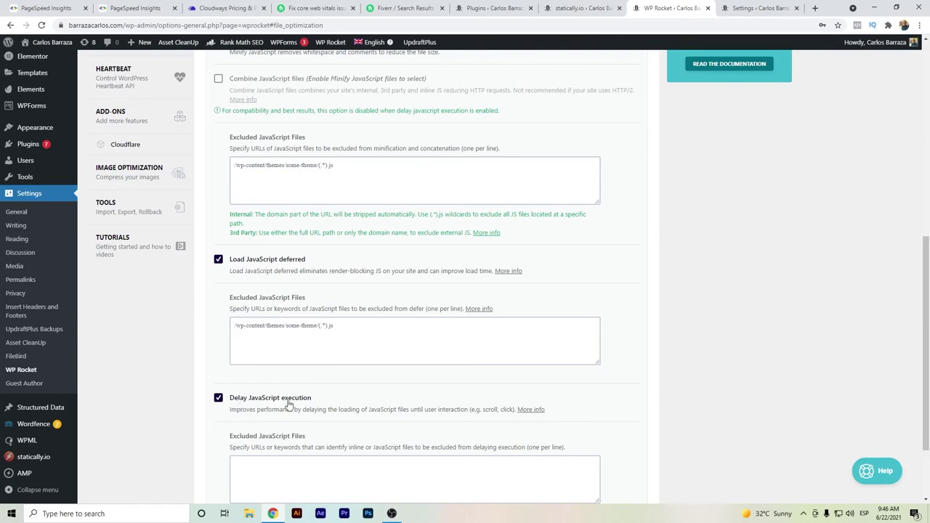
pyautogui.scroll(4, 288, 405)
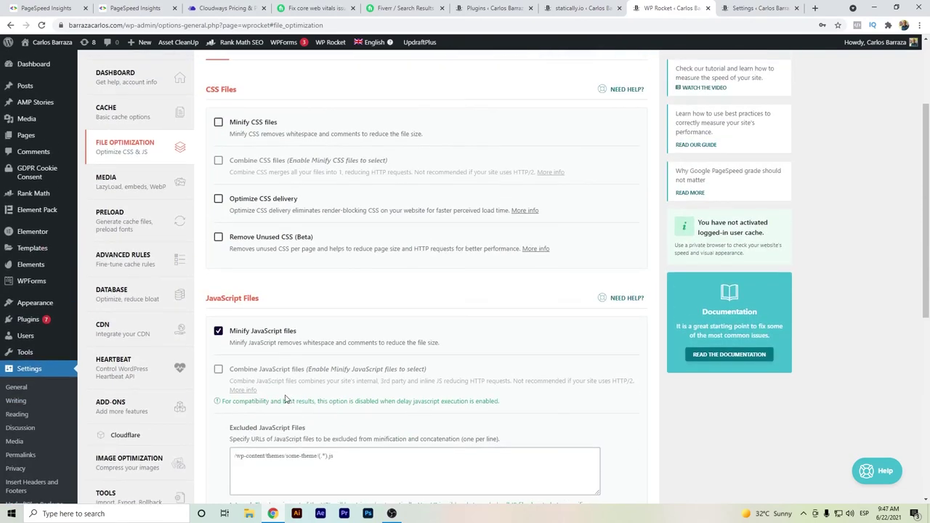
# Review WP Rocket's Media settings for lazy loading, image dimensions, embeds and WebP, and inspect its Cloudflare add-on settings.
pyautogui.click(149, 182)
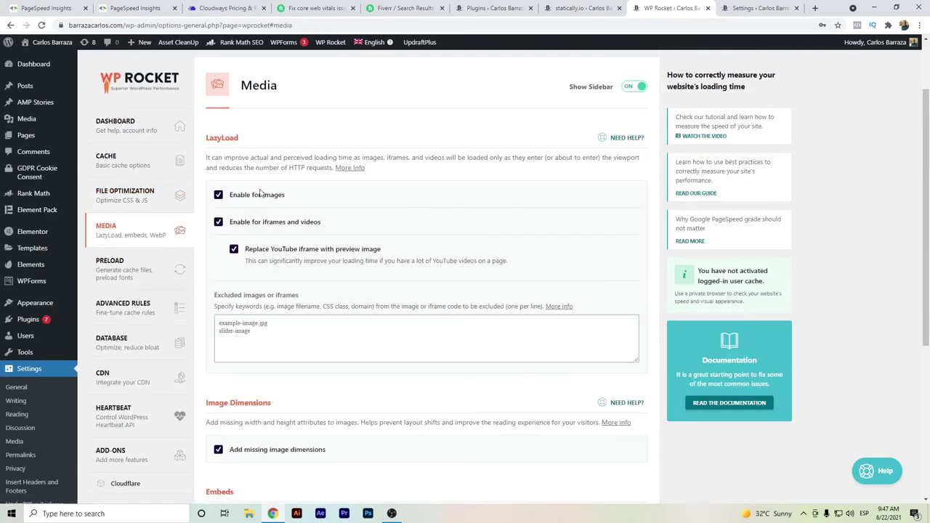
pyautogui.scroll(-3, 276, 203)
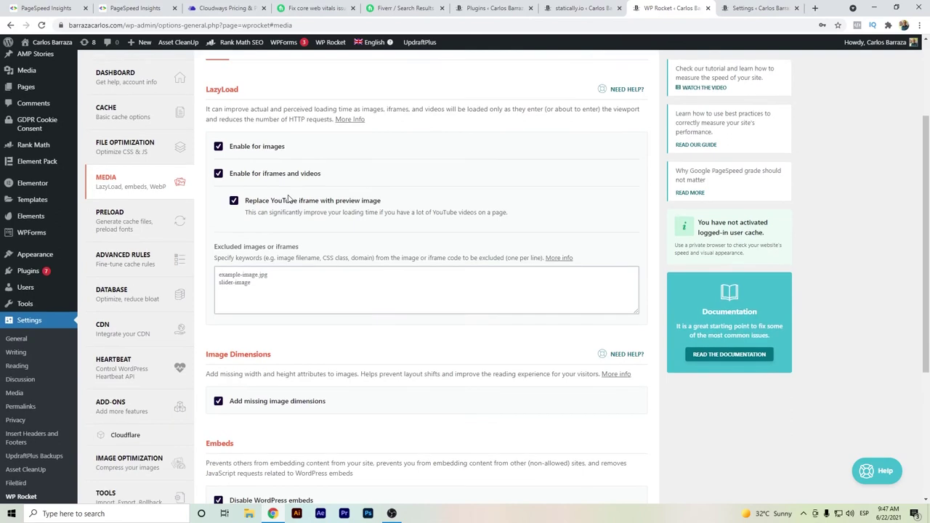
pyautogui.scroll(-2, 295, 214)
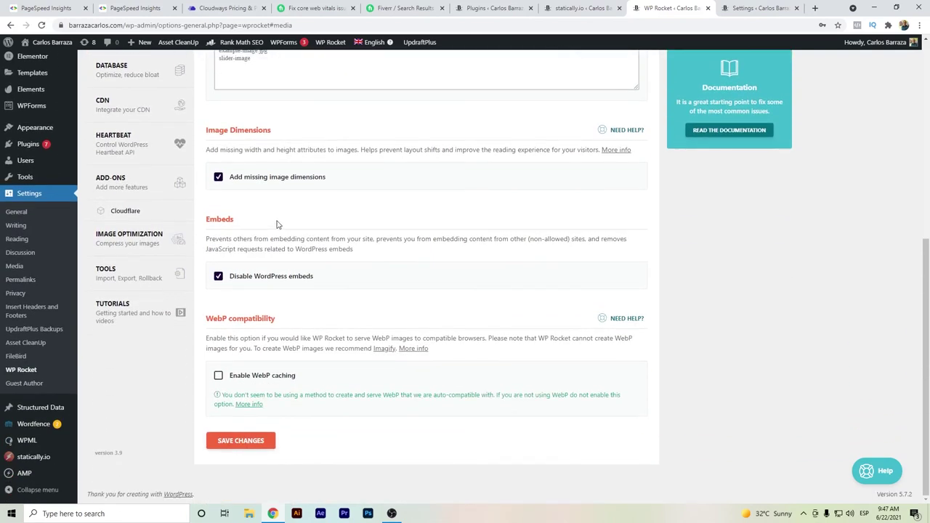
pyautogui.click(157, 210)
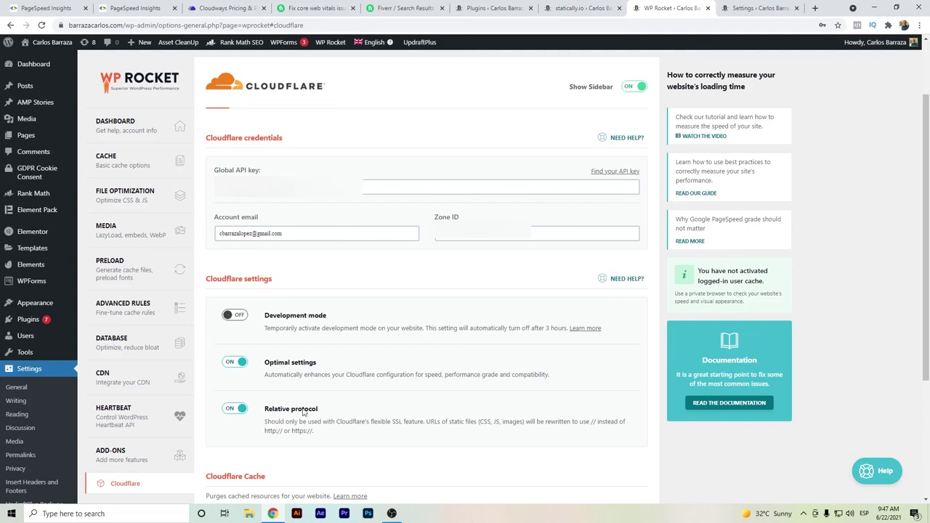
# Return to the homepage's desktop report in PageSpeed Insights to view its performance score.
pyautogui.click(46, 8)
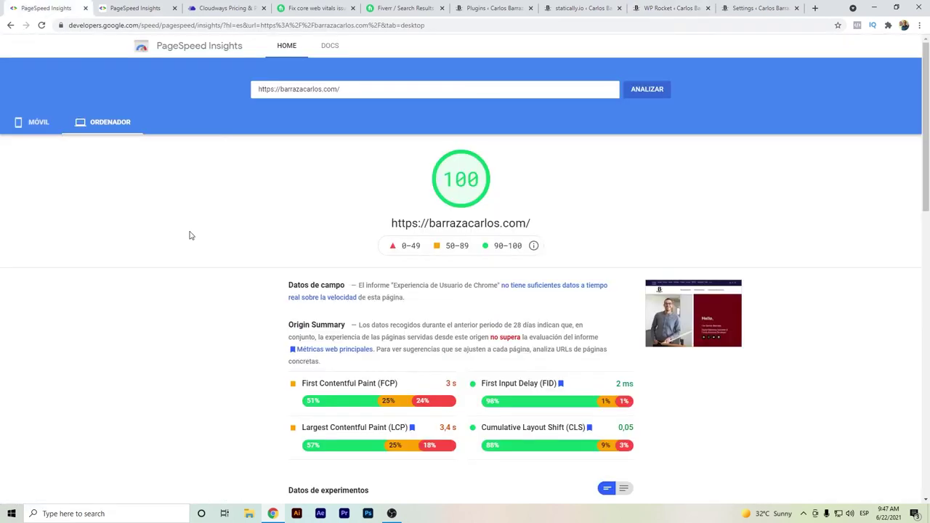